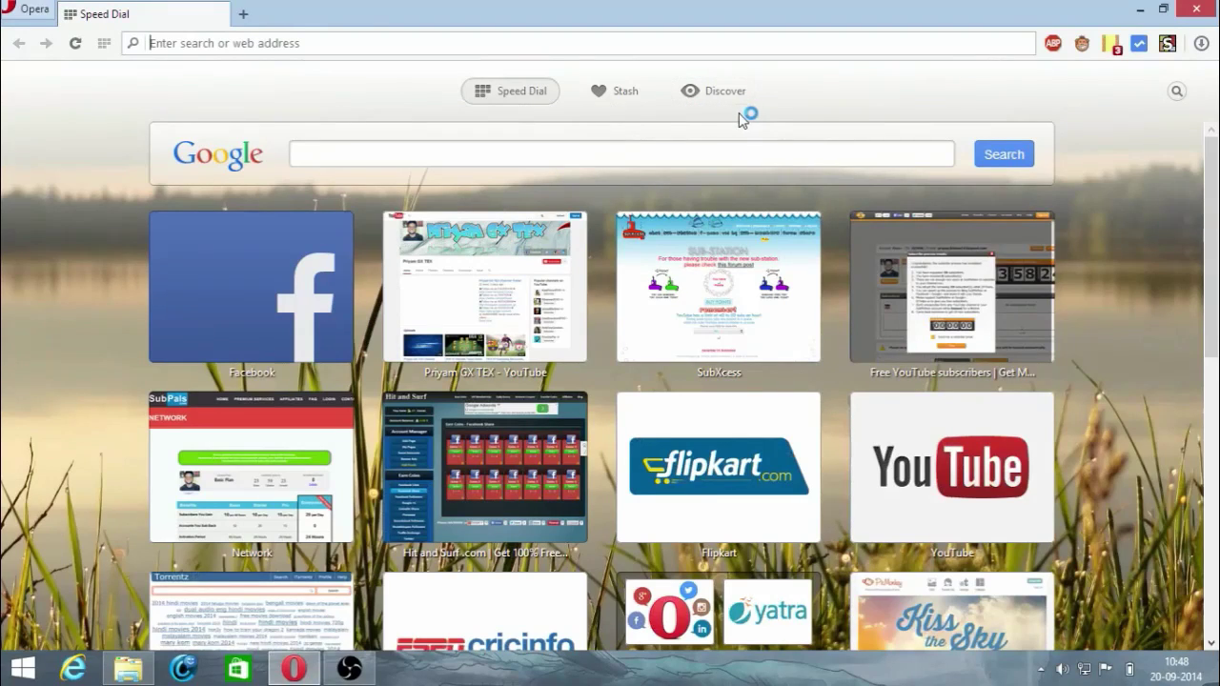
# Switch from Speed Dial to the Stash listing saved pages.
pyautogui.click(619, 92)
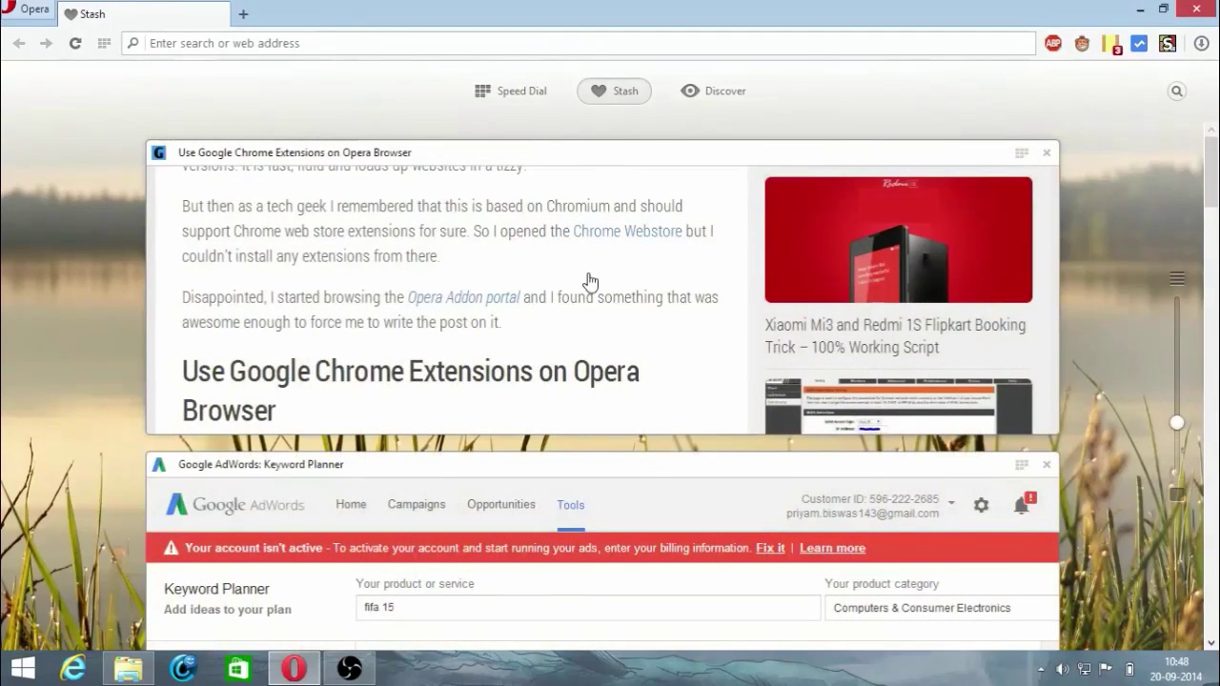
# Open the stashed gadg8news Chrome-extensions article and follow its link to addons.opera.com.
pyautogui.click(590, 286)
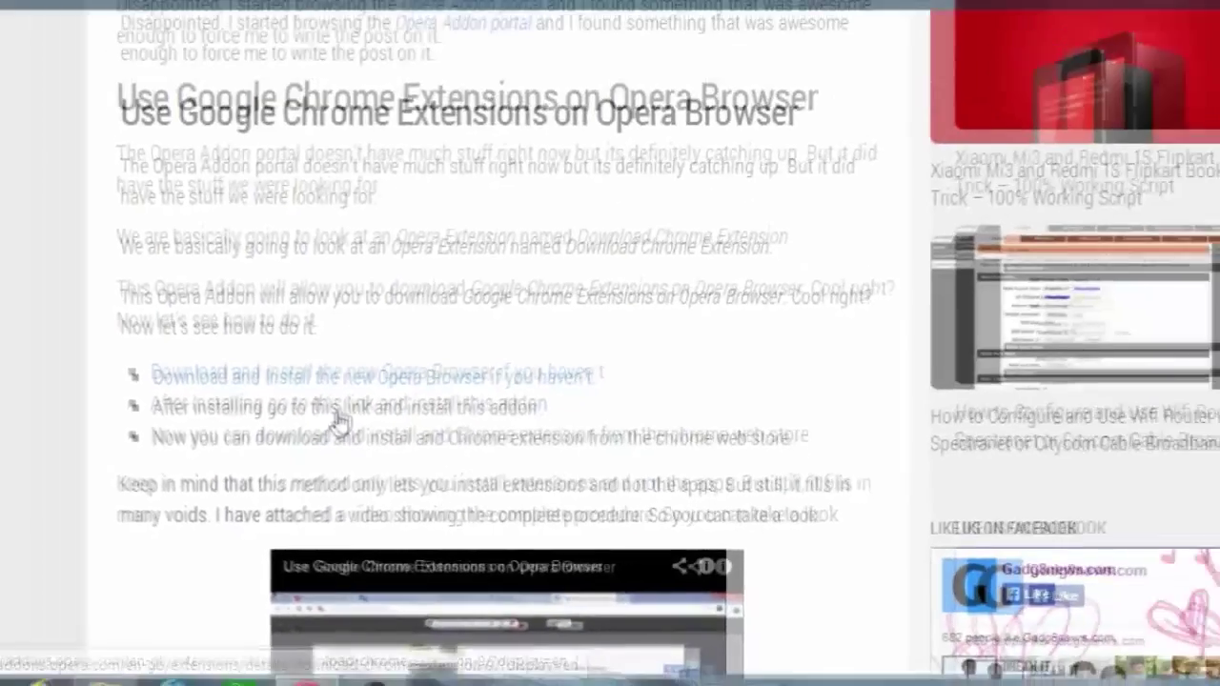
pyautogui.click(319, 436)
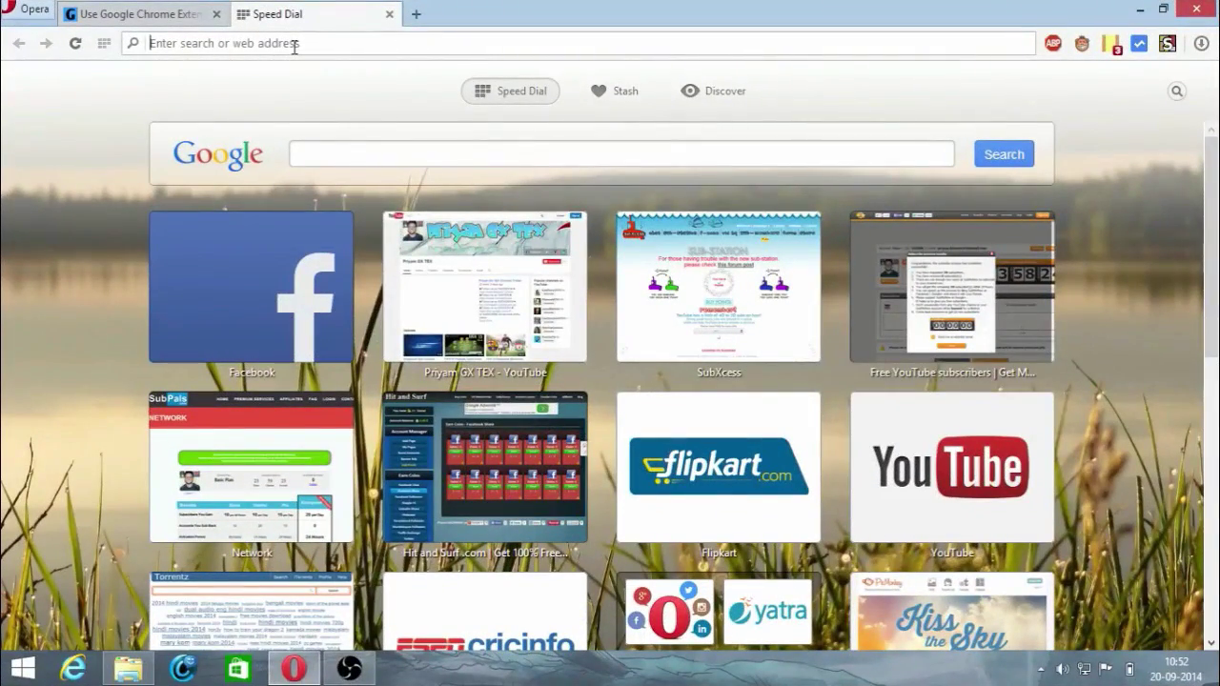
# Search the Chrome Web Store for 'add block', with results limited to extensions.
pyautogui.write('ch')
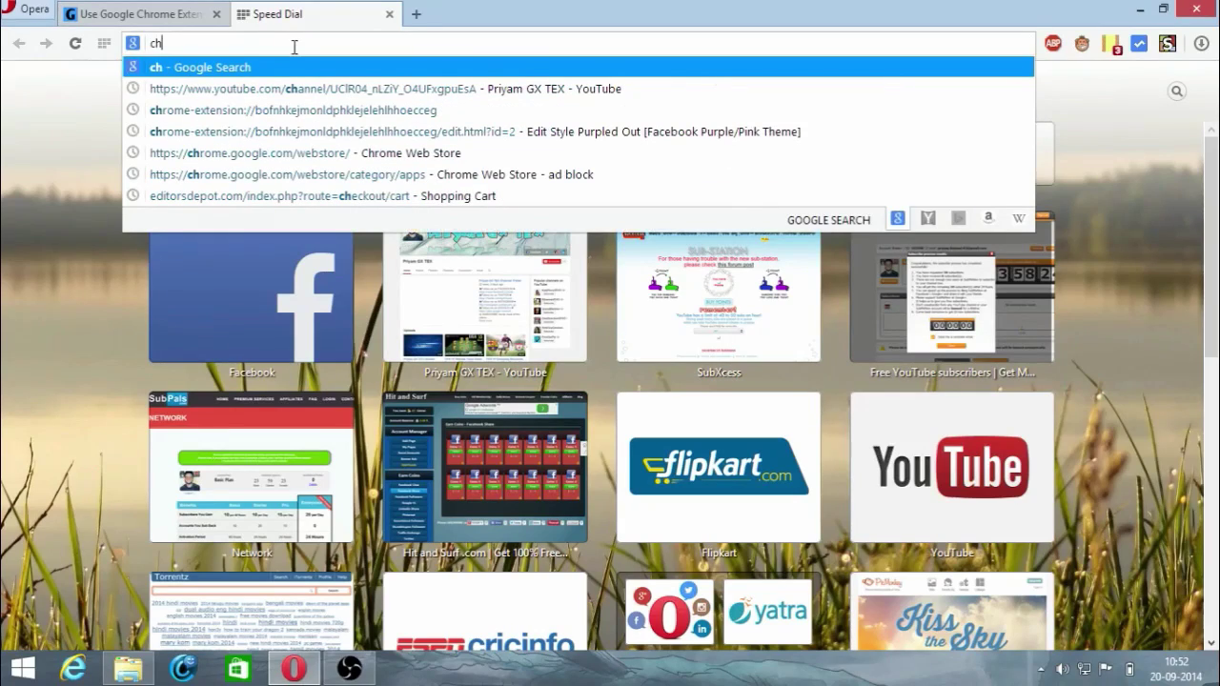
pyautogui.write('rome')
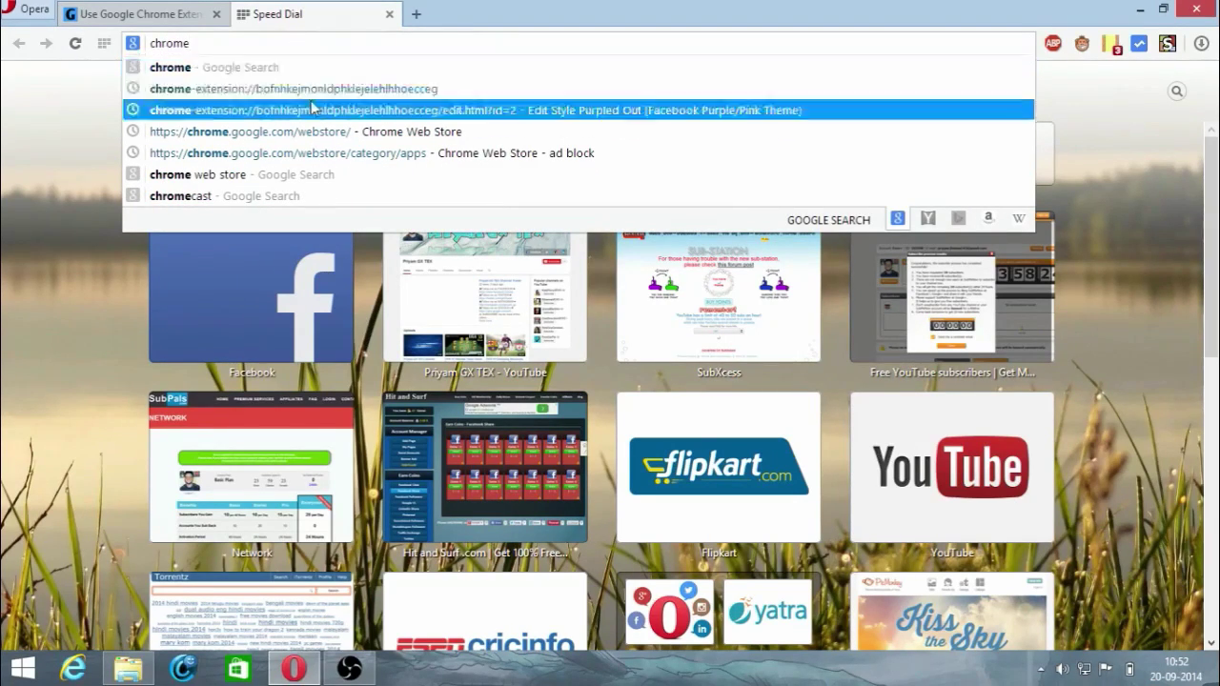
pyautogui.click(329, 130)
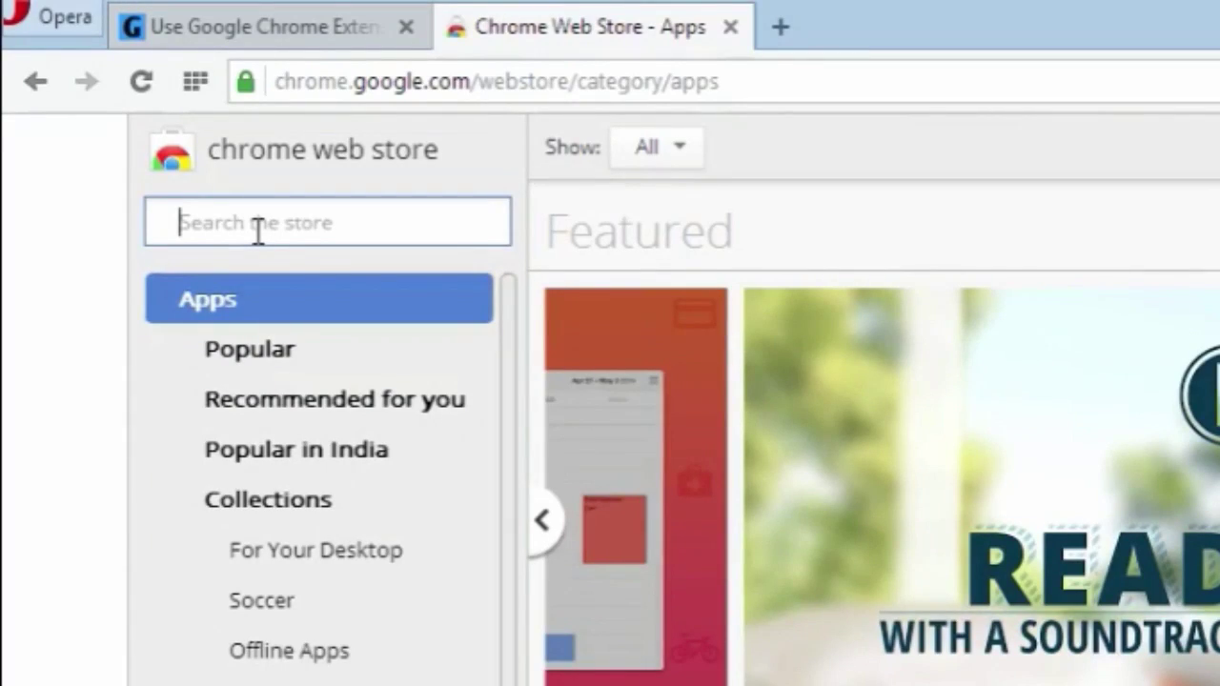
pyautogui.write('add blo')
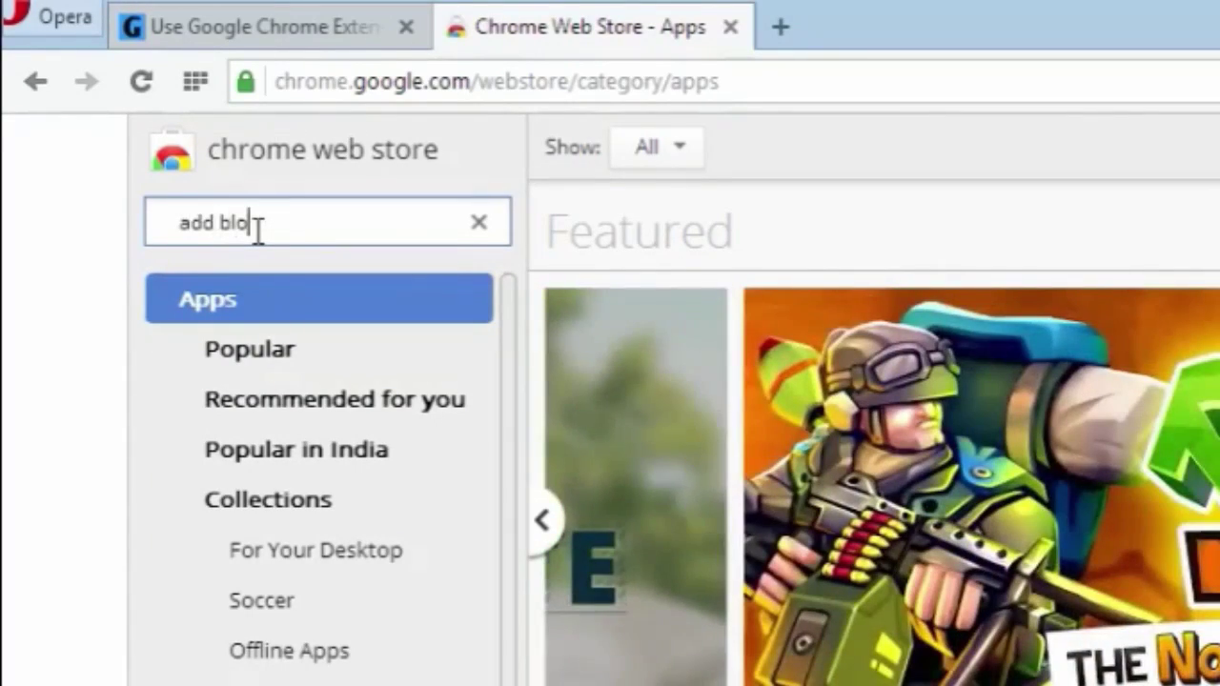
pyautogui.write('ck')
pyautogui.press('Return')
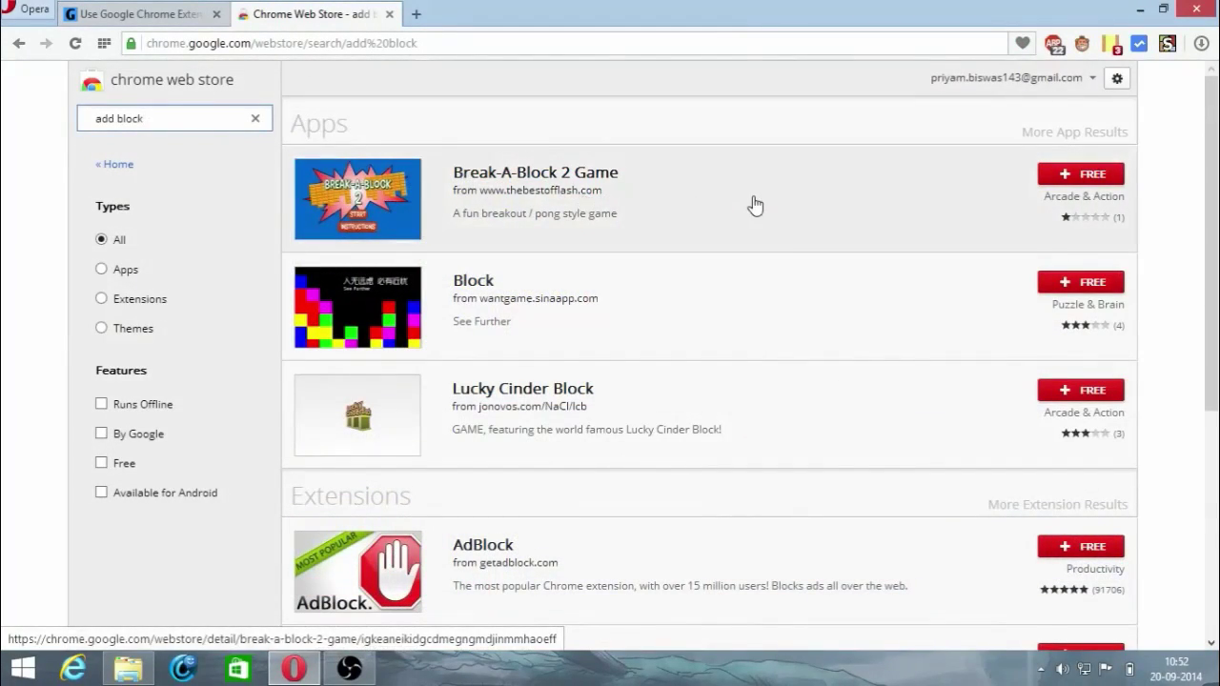
pyautogui.click(140, 306)
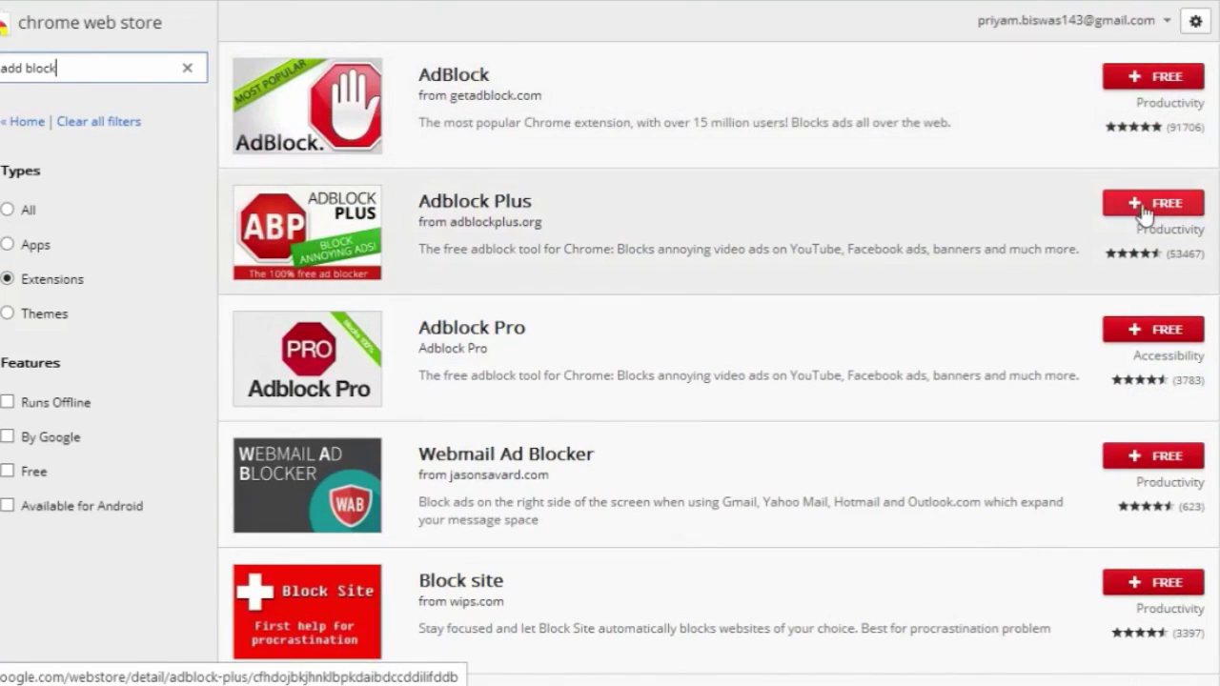
# Add Adblock Plus from the search results with its FREE button.
pyautogui.click(1145, 206)
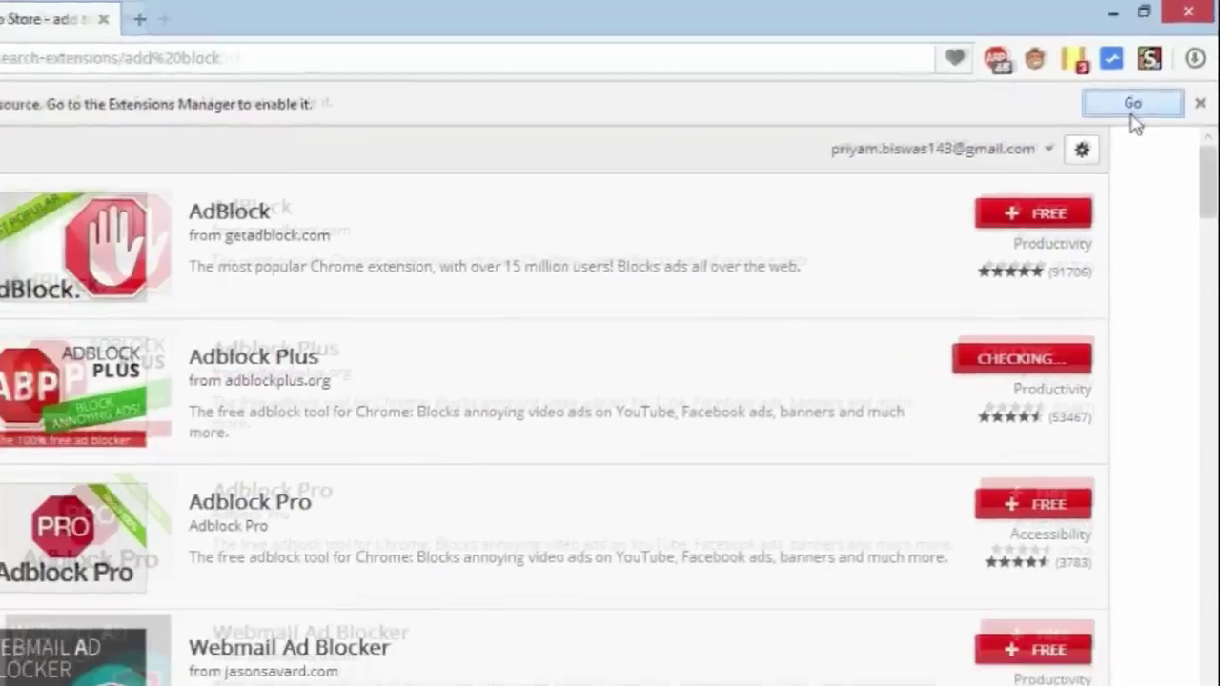
# Install Adblock Plus from Opera's extensions page, accepting its permissions warning.
pyautogui.click(1089, 152)
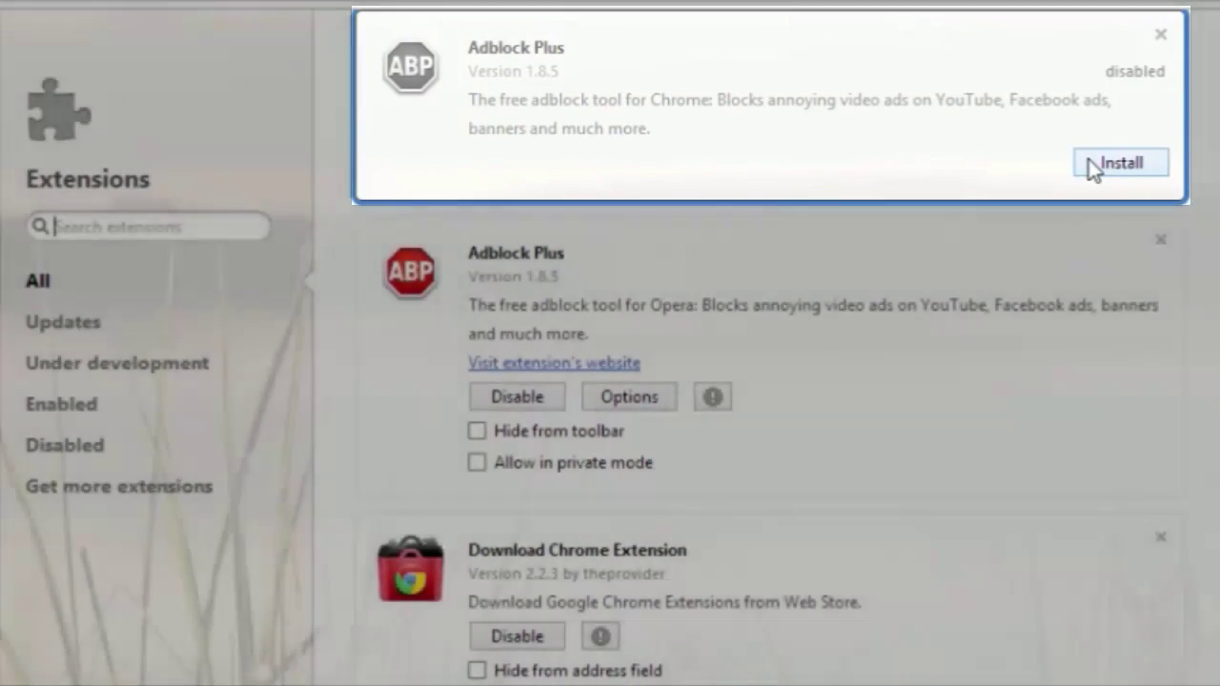
pyautogui.click(1093, 168)
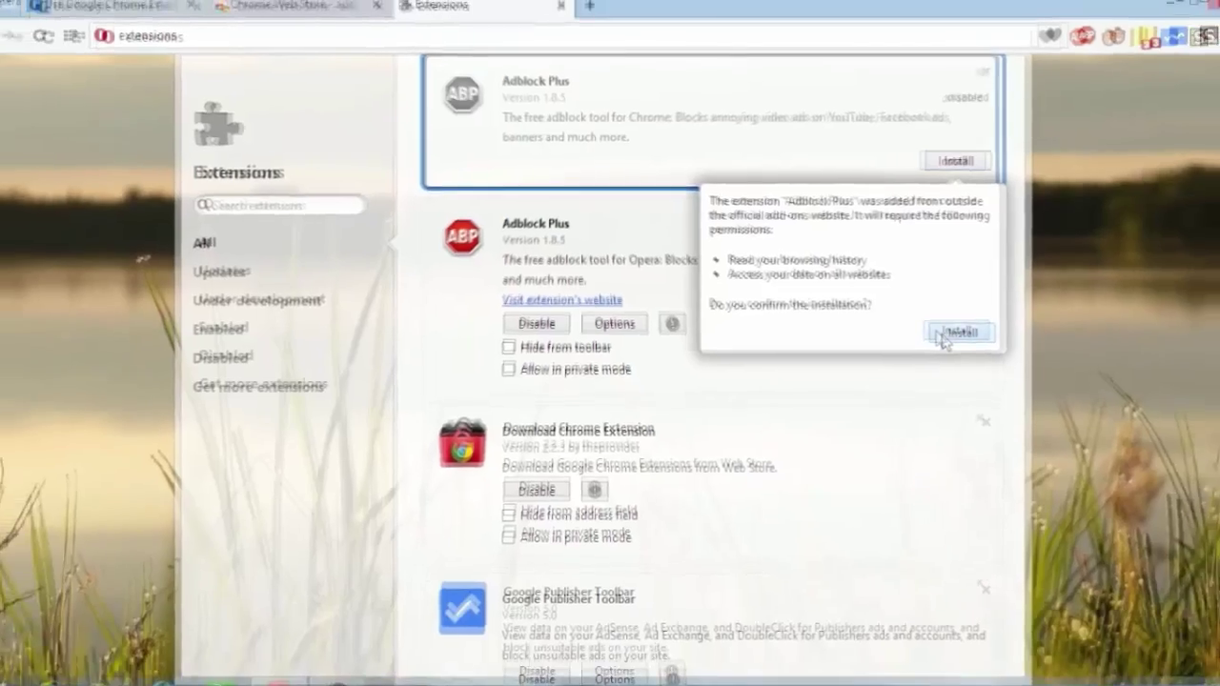
pyautogui.click(946, 332)
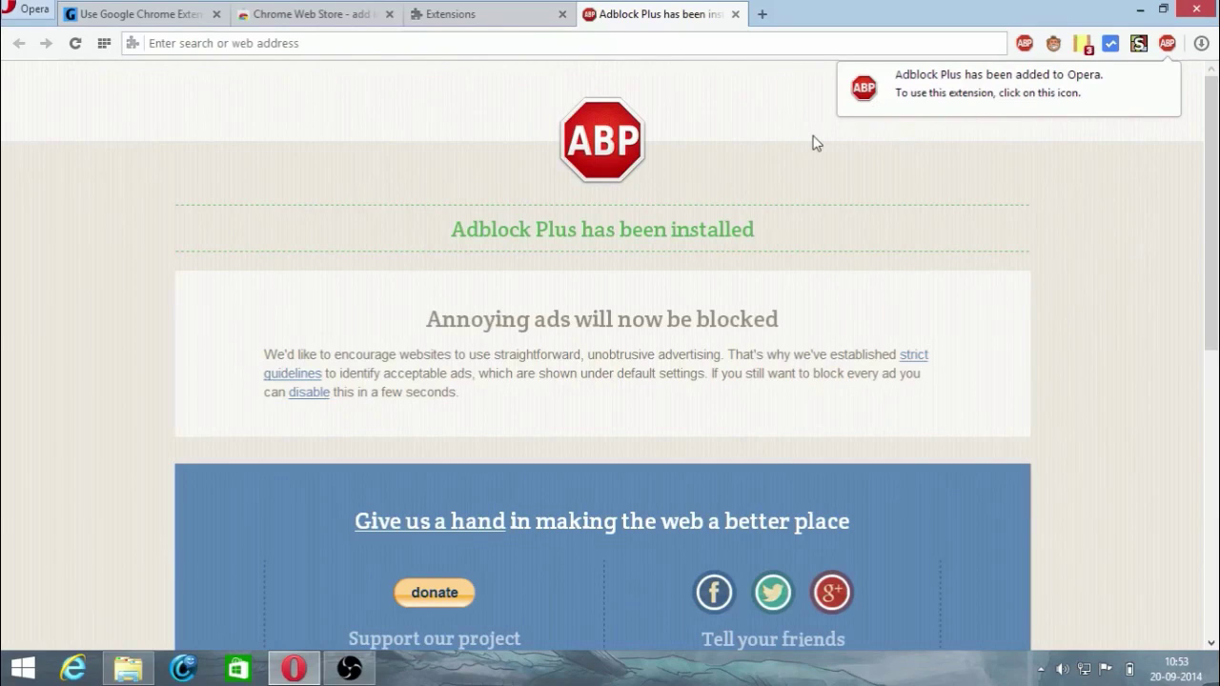
pyautogui.moveTo(1212, 209)
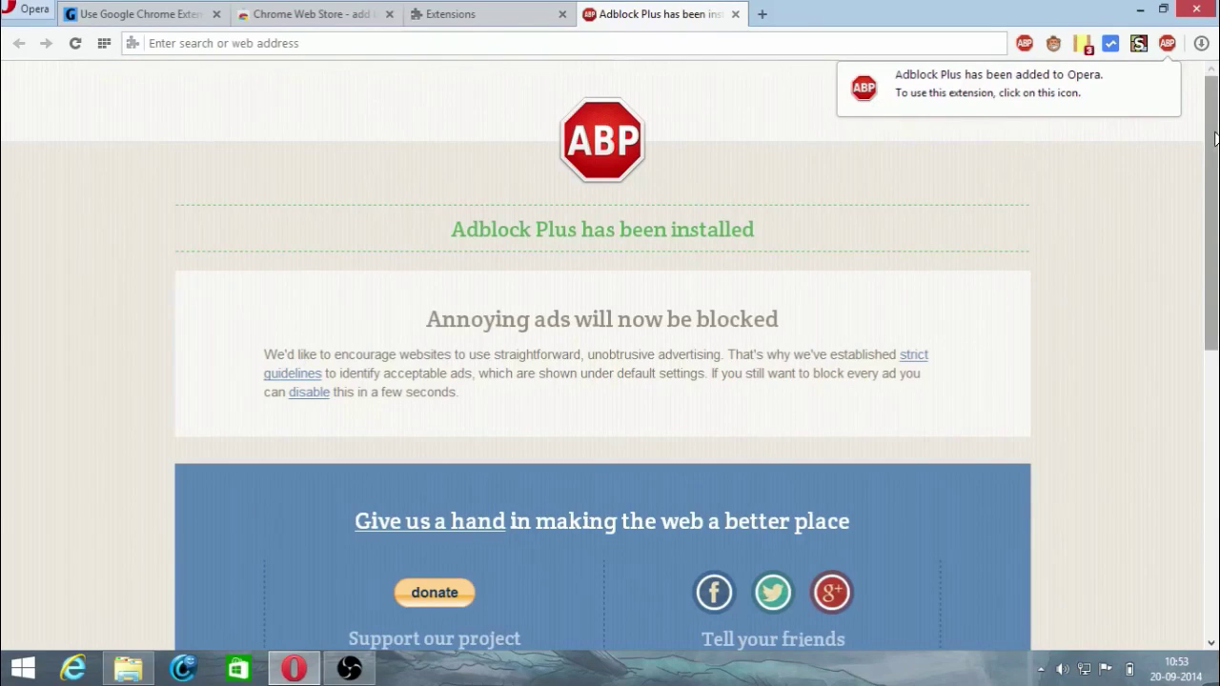
pyautogui.moveTo(1215, 139); pyautogui.dragTo(1216, 246)
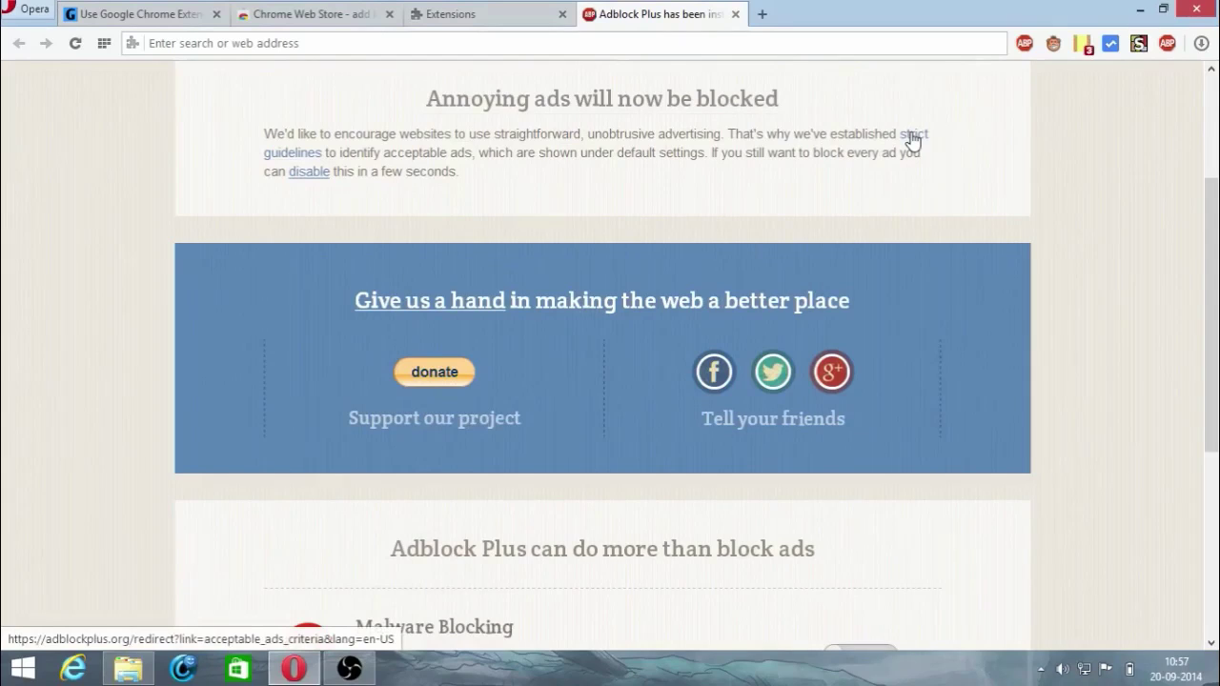